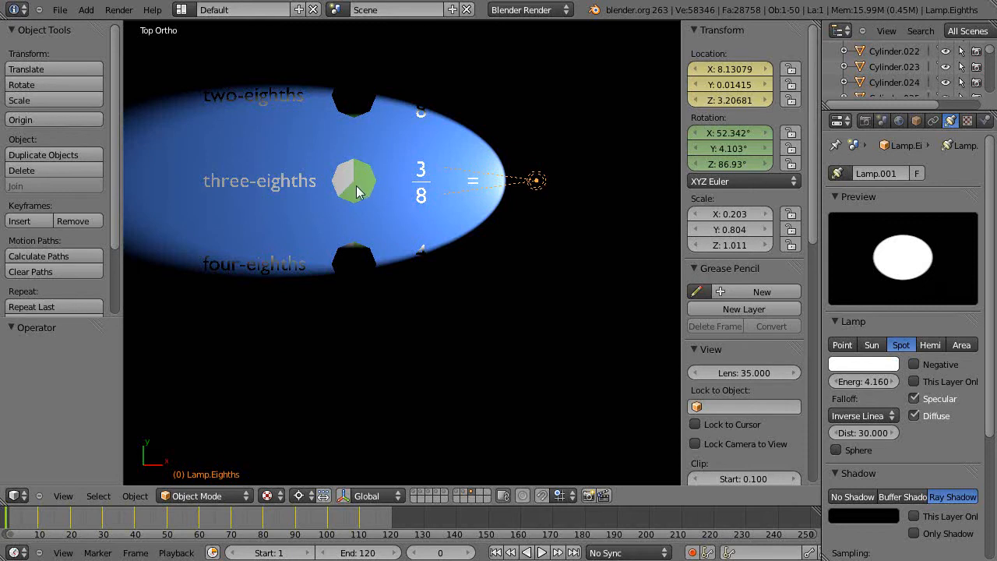
# Display an empty layer and add a mesh cylinder beside the scene centre.
pyautogui.rightClick(357, 193)
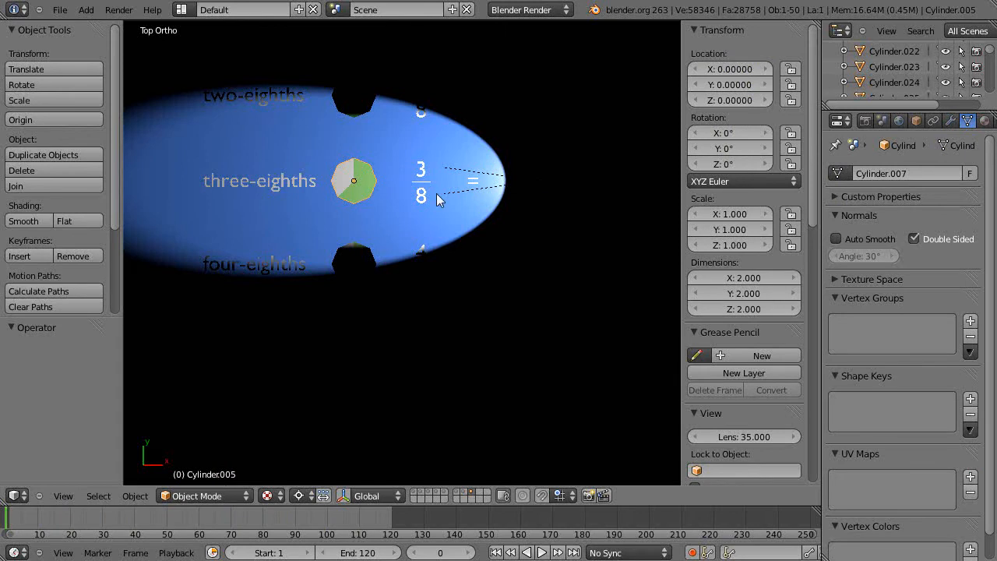
pyautogui.click(480, 494)
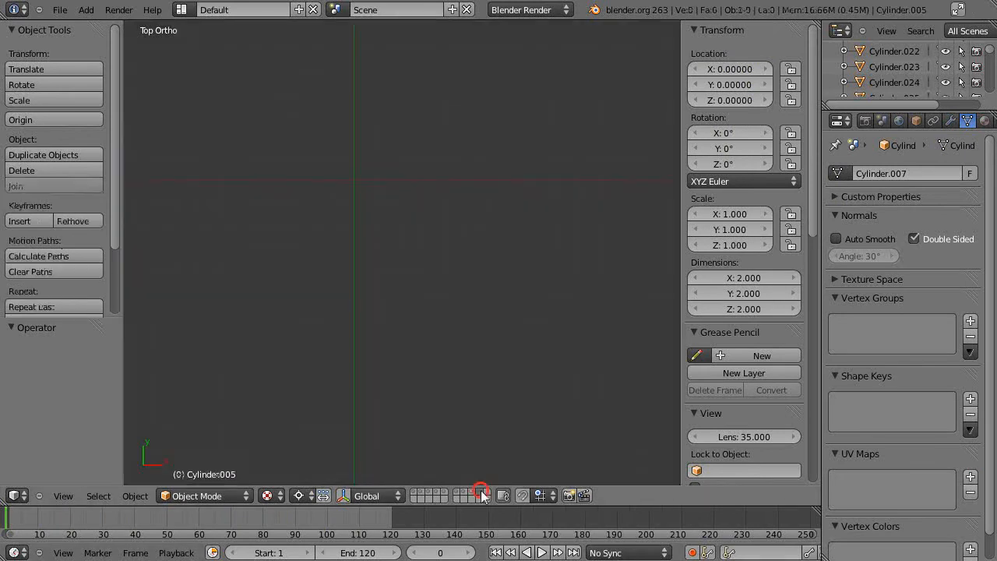
pyautogui.click(476, 218)
pyautogui.hotkey('shift', 'a')
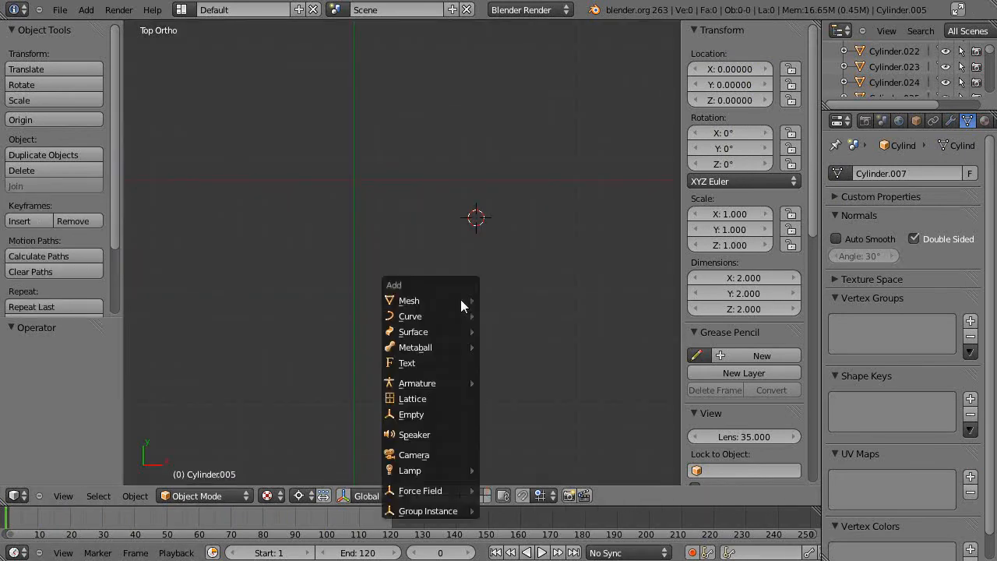
pyautogui.moveTo(464, 301)
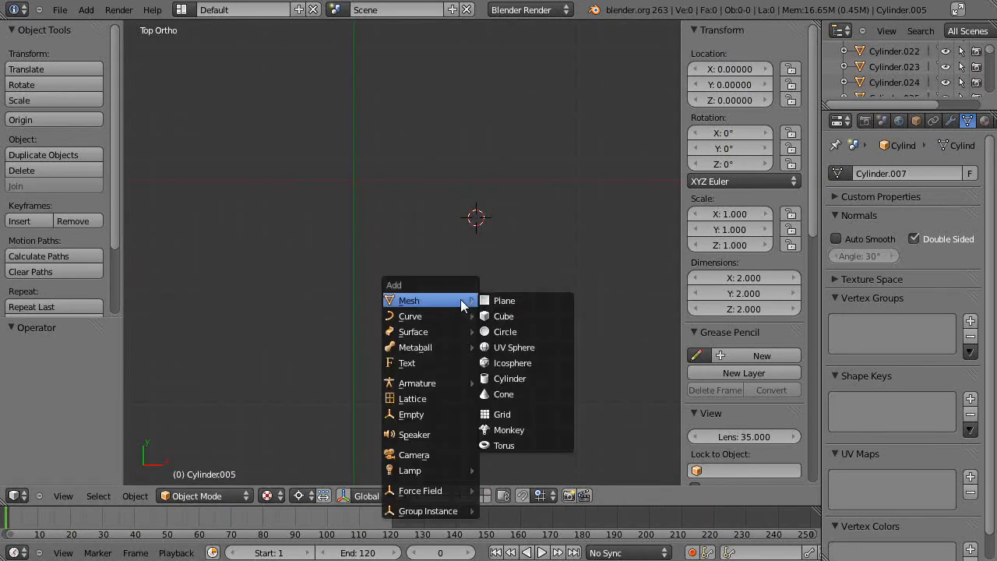
pyautogui.click(512, 379)
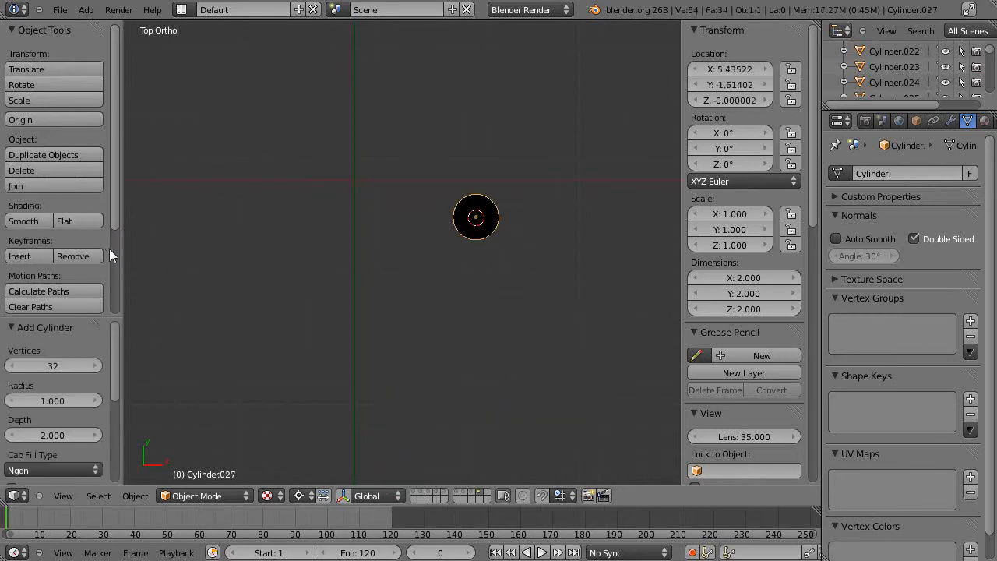
# Set the new cylinder's vertex count to 8 to make it an octagon.
pyautogui.scroll(-3, 117, 400)
pyautogui.scroll(3, 117, 351)
pyautogui.click(66, 366)
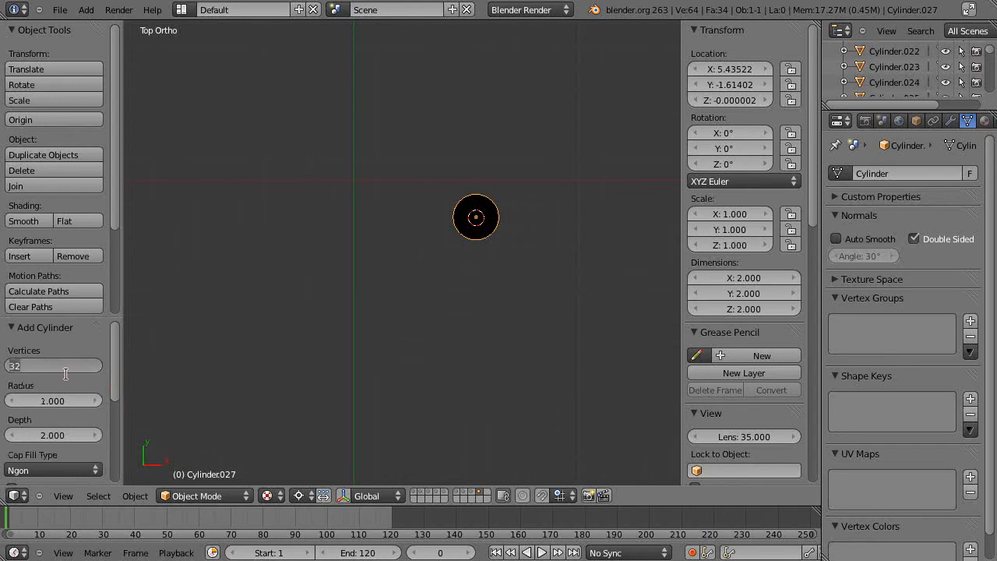
pyautogui.write('8')
pyautogui.press('Return')
pyautogui.scroll(4, 530, 220)
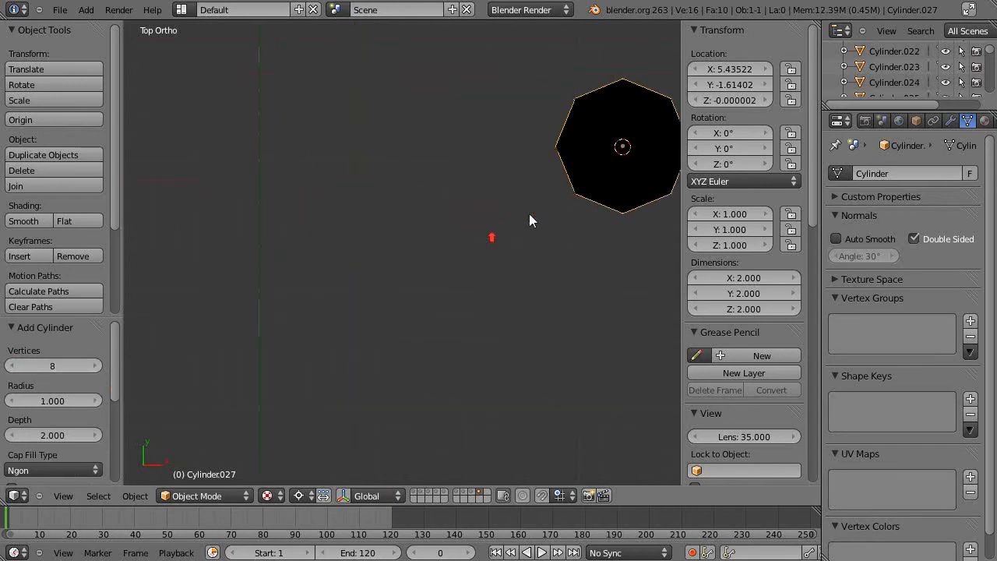
pyautogui.scroll(-1, 561, 205)
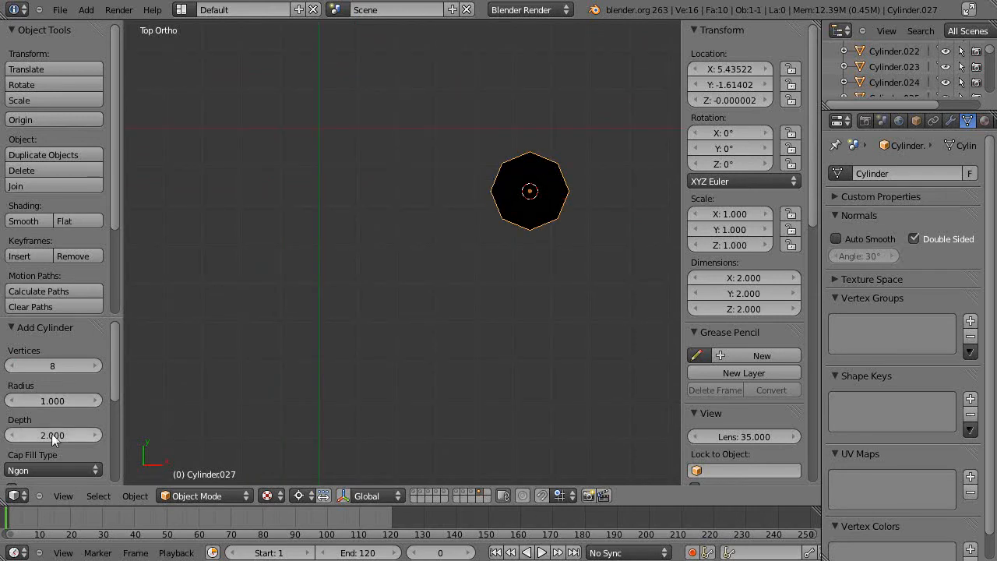
# Delete the eight-sided cylinder and display the layer holding the fraction objects again.
pyautogui.press('x')
pyautogui.click(508, 192)
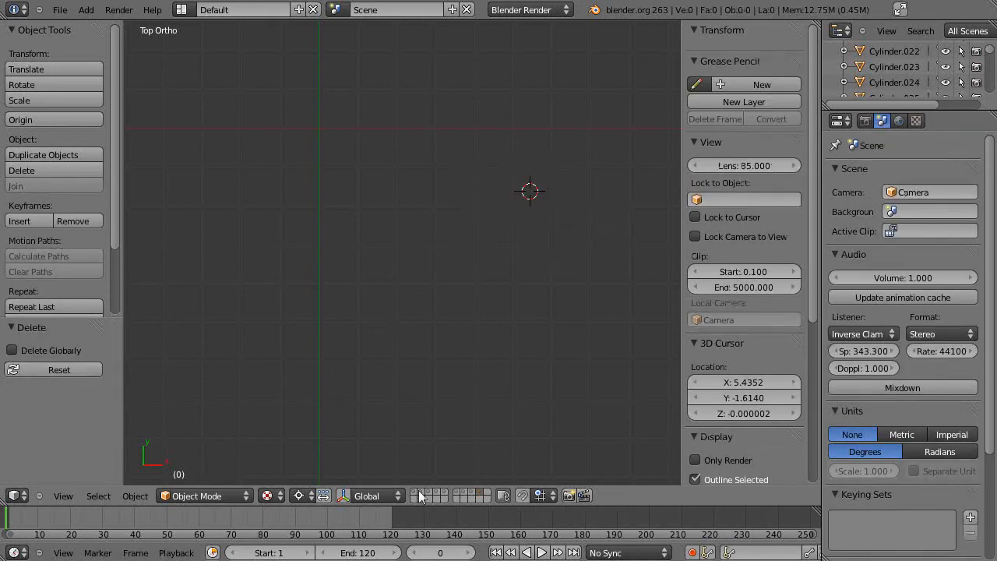
pyautogui.click(474, 491)
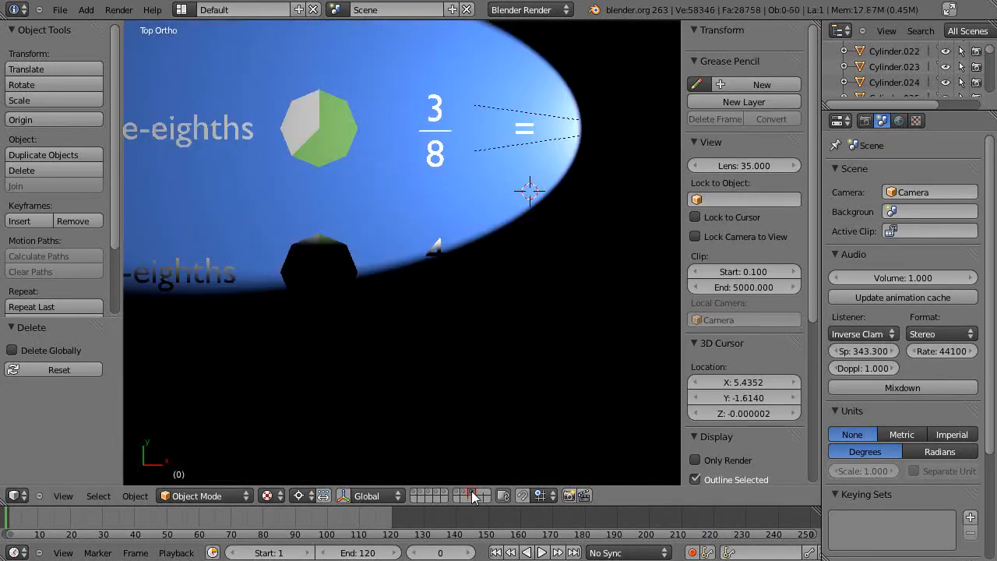
pyautogui.scroll(-5, 426, 344)
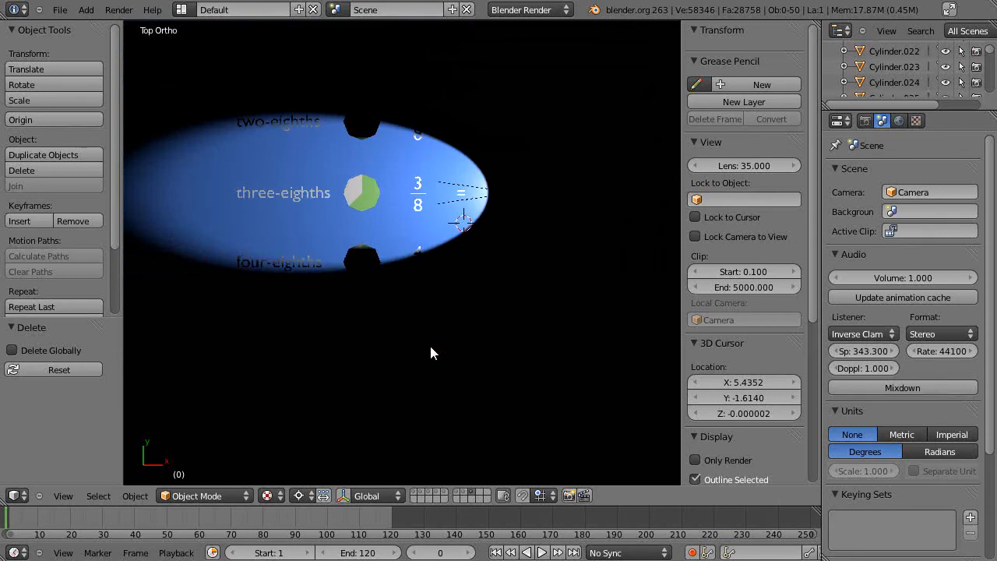
pyautogui.scroll(1, 446, 354)
# Examine the three-eighths label, the numerals 3 and 8, and the fraction bar by selecting each one in turn.
pyautogui.rightClick(271, 198)
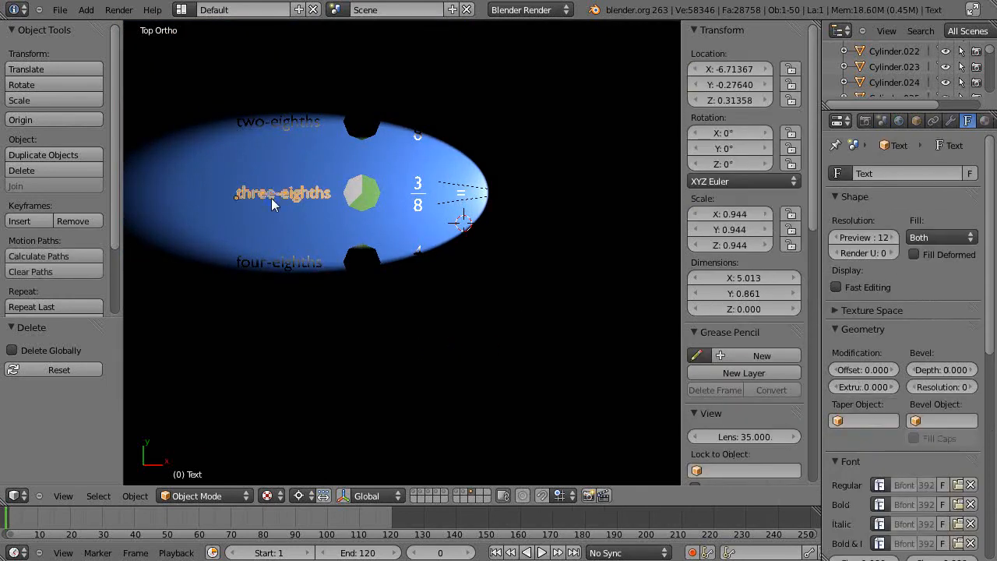
pyautogui.rightClick(419, 187)
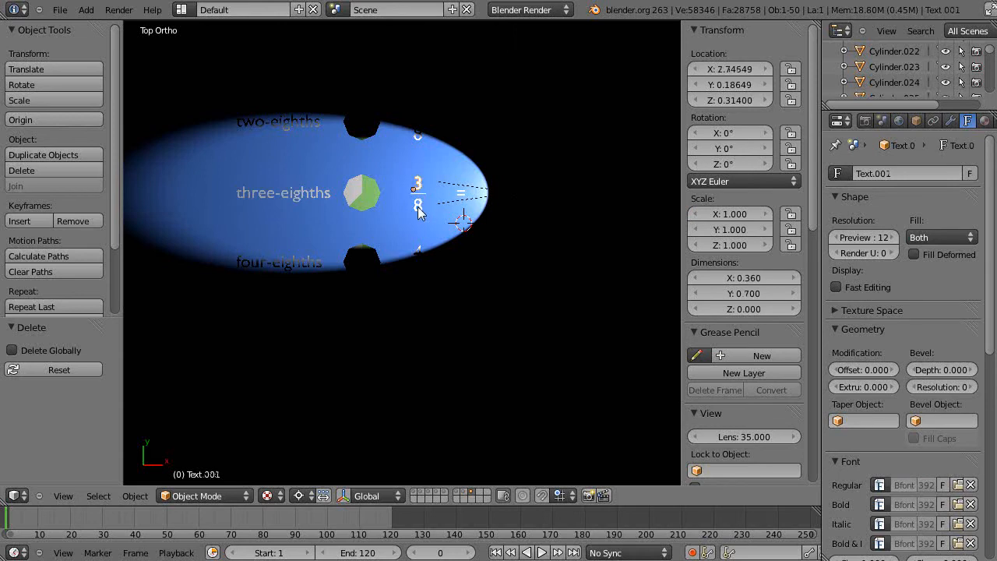
pyautogui.rightClick(419, 204)
pyautogui.rightClick(418, 194)
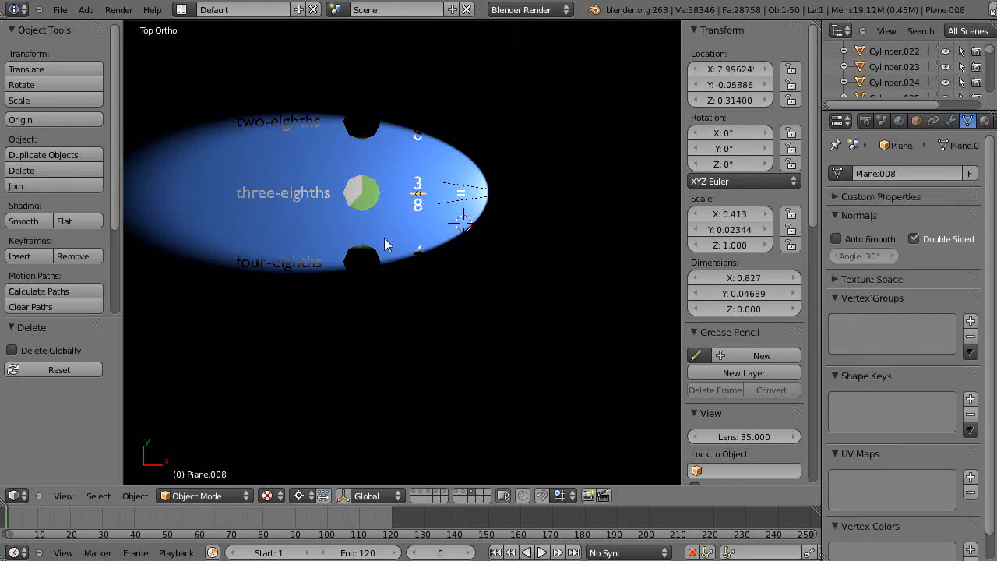
pyautogui.click(211, 279)
# Move to frame 3 and play the spotlight animation across the fraction rows.
pyautogui.click(9, 521)
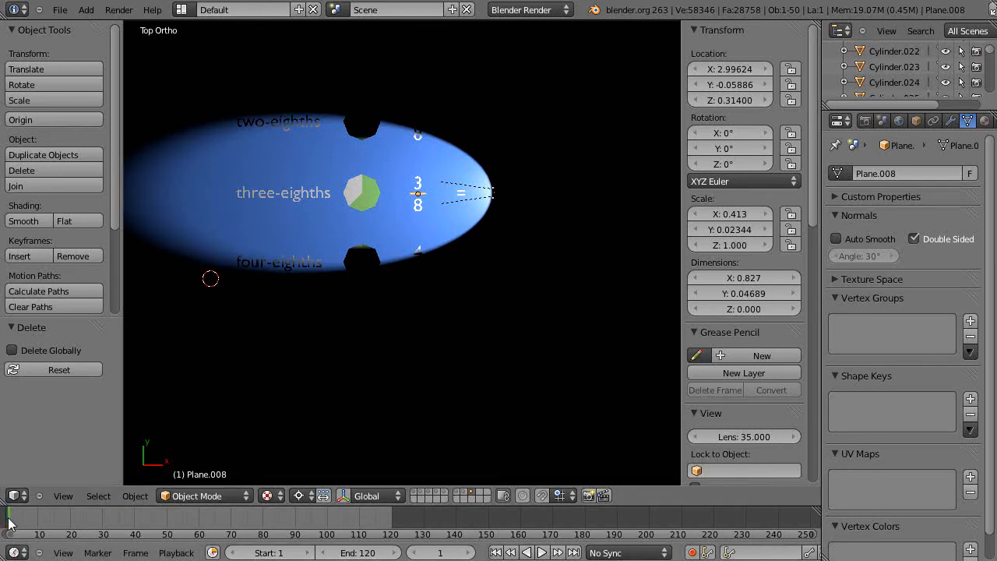
pyautogui.moveTo(10, 521); pyautogui.dragTo(14, 521)
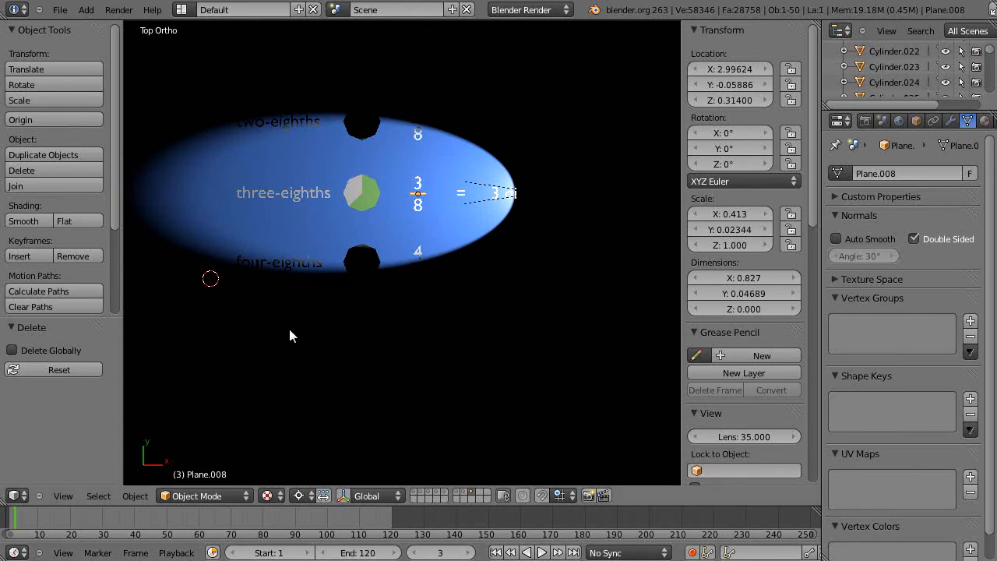
pyautogui.hotkey('alt', 'a')
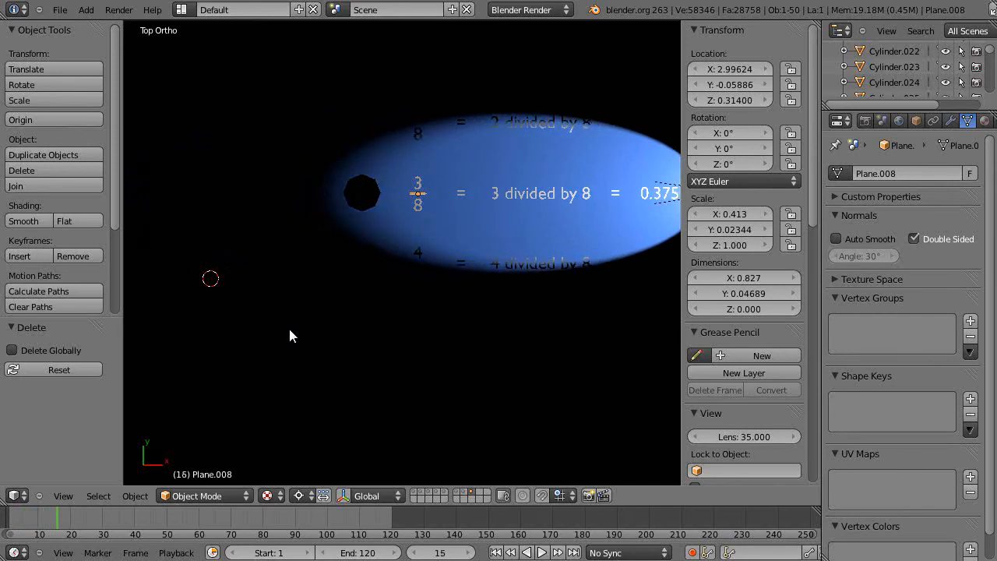
pyautogui.scroll(-1, 303, 317)
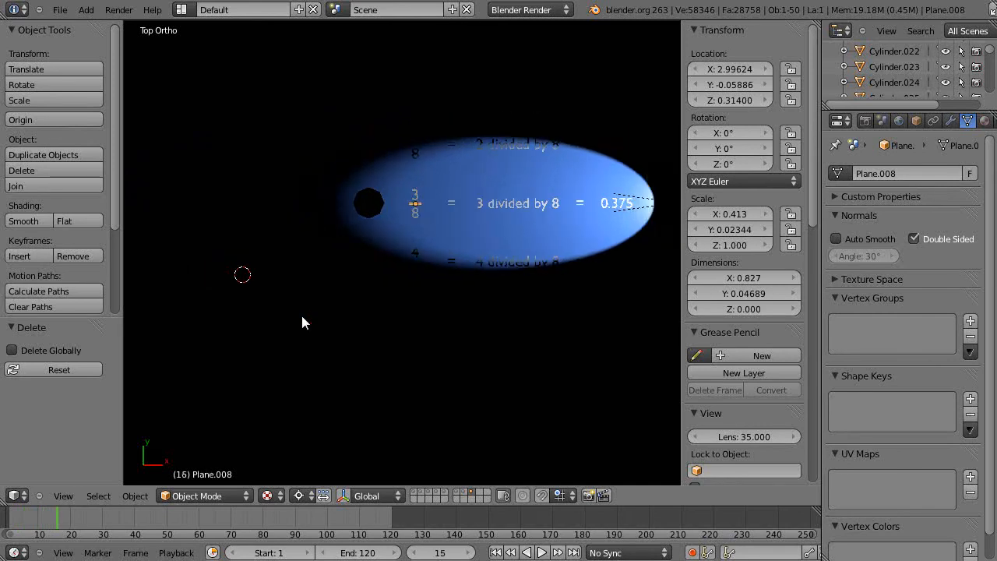
pyautogui.hotkey('alt', 'a')
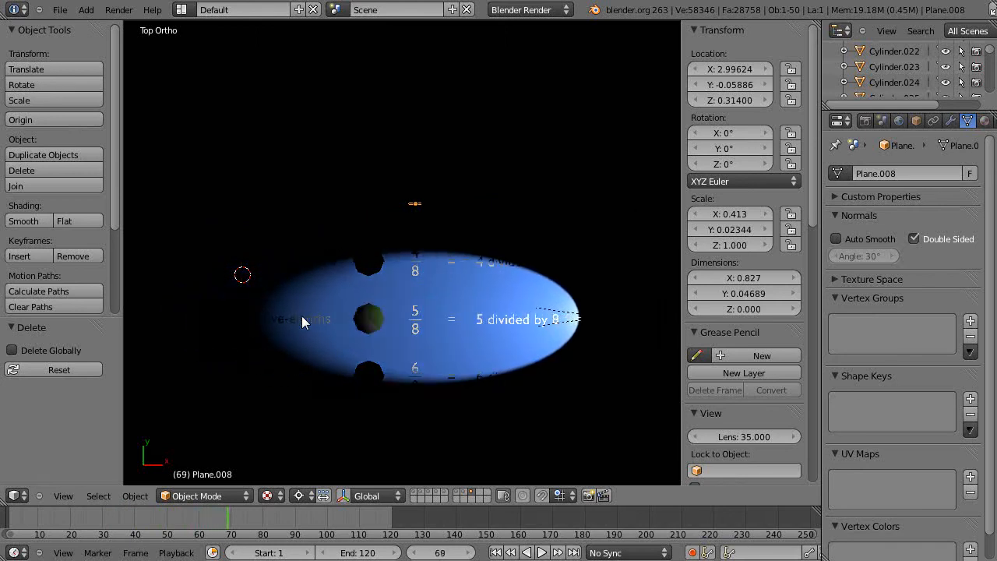
# Return the timeline to frame 3, where the spotlight lights the three-eighths octagon.
pyautogui.press('Down')
pyautogui.press('Down')
pyautogui.press('Down')
pyautogui.press('Left')
pyautogui.press('Left')
pyautogui.press('Left')
pyautogui.press('Left')
pyautogui.press('Left')
pyautogui.press('Left')
pyautogui.press('Left')
pyautogui.press('Left')
pyautogui.press('Left')
pyautogui.press('Left')
pyautogui.press('Left')
pyautogui.press('Left')
pyautogui.press('Left')
pyautogui.press('Left')
pyautogui.press('Left')
pyautogui.press('Left')
pyautogui.press('Left')
pyautogui.press('Left')
pyautogui.press('Left')
pyautogui.press('Left')
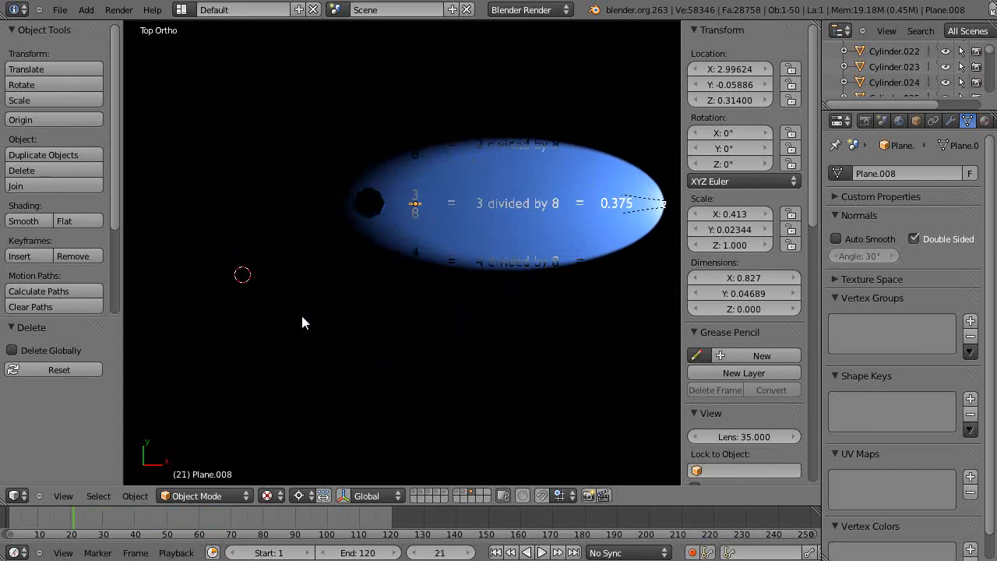
pyautogui.press('Left')
pyautogui.press('Left')
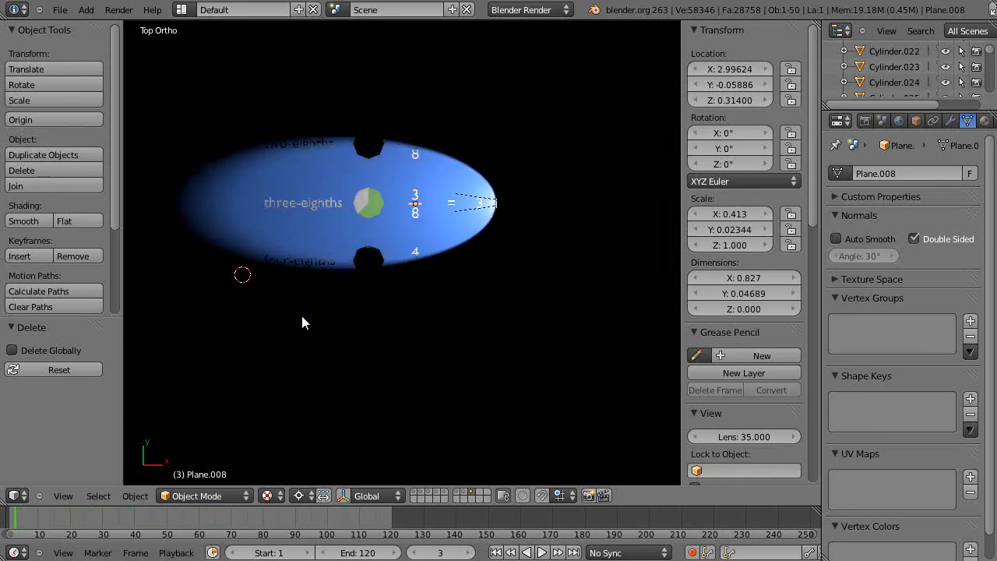
# Select the octagon next to the three-eighths label and enter Edit Mode on its mesh.
pyautogui.rightClick(302, 317)
pyautogui.rightClick(376, 201)
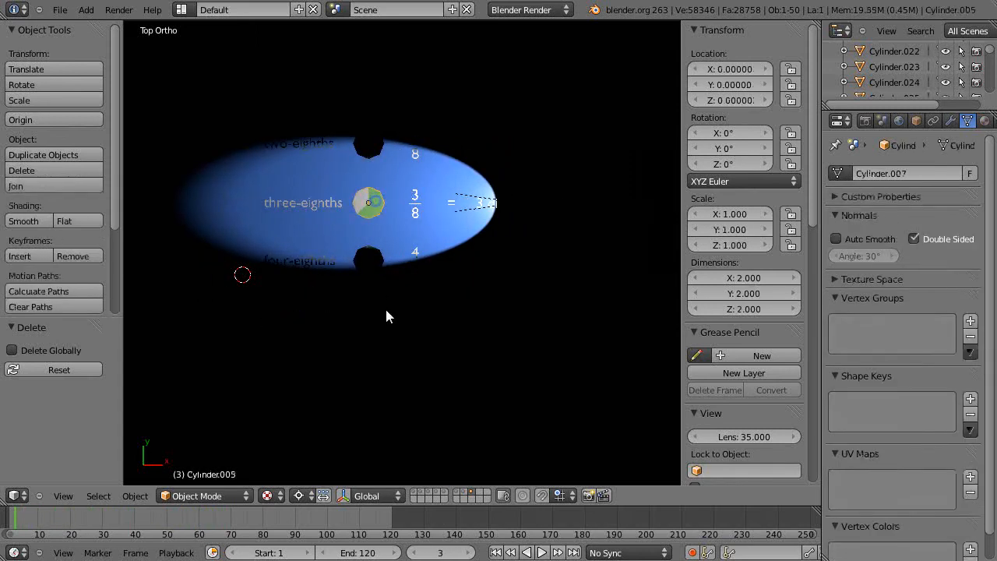
pyautogui.scroll(3, 454, 264)
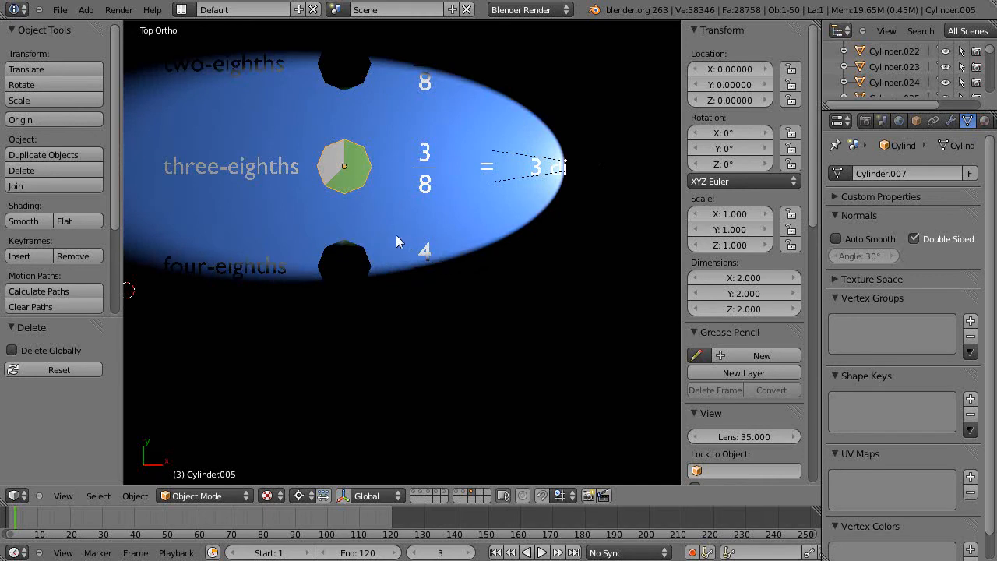
pyautogui.keyDown('shift'); pyautogui.moveTo(396, 235); pyautogui.dragTo(477, 307, button='middle'); pyautogui.keyUp('shift')
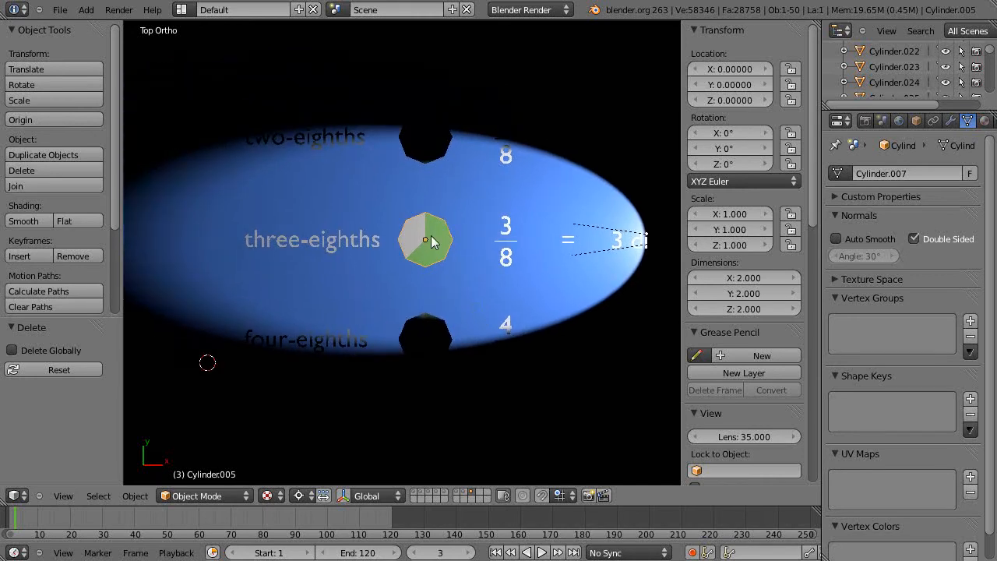
pyautogui.scroll(3, 431, 236)
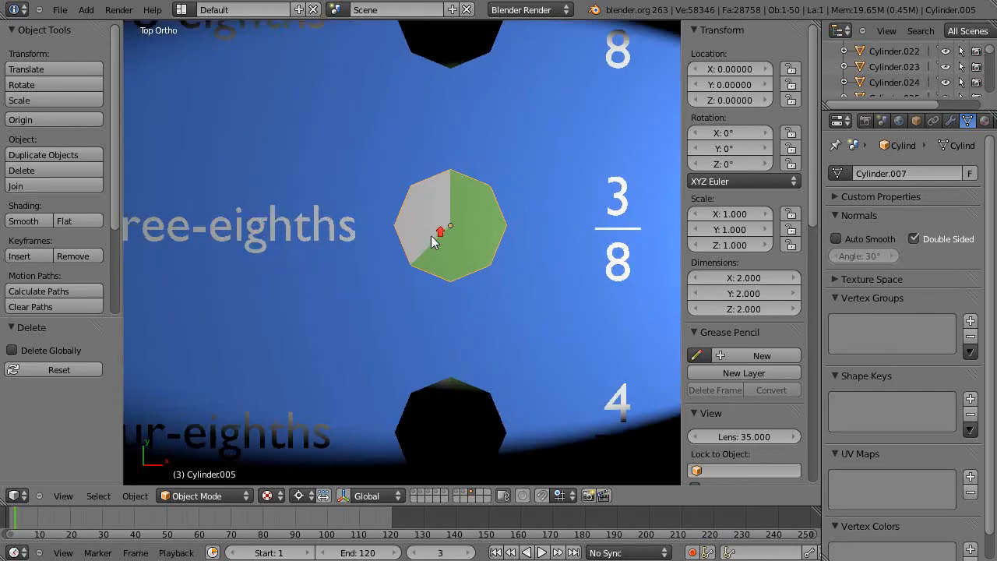
pyautogui.keyDown('shift'); pyautogui.moveTo(444, 253); pyautogui.dragTo(409, 281, button='middle'); pyautogui.keyUp('shift')
pyautogui.scroll(3, 415, 265)
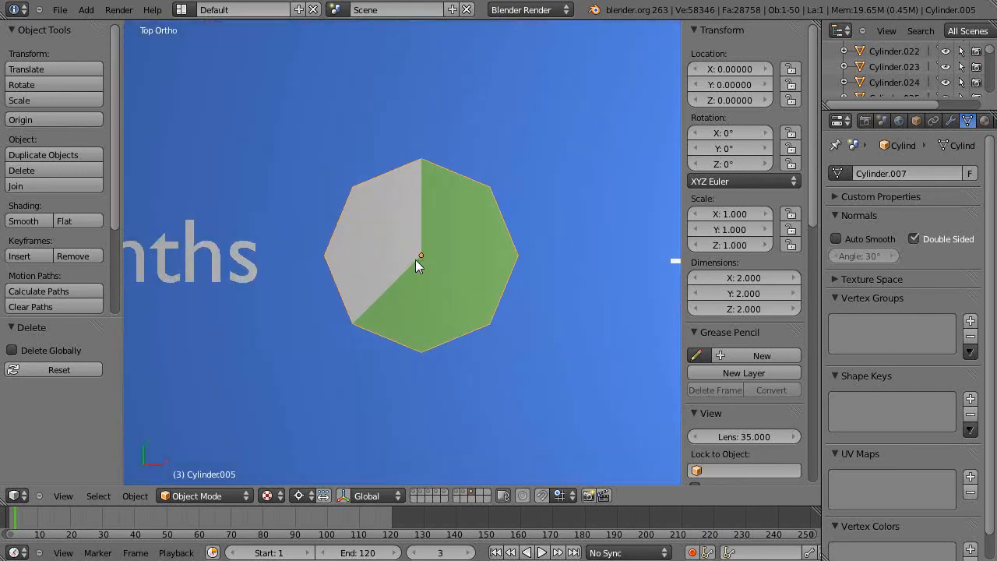
pyautogui.rightClick(424, 260)
pyautogui.rightClick(427, 263)
pyautogui.press('Tab')
# Select the octagon's white wedge faces one after another to examine them.
pyautogui.rightClick(365, 276)
pyautogui.rightClick(372, 244)
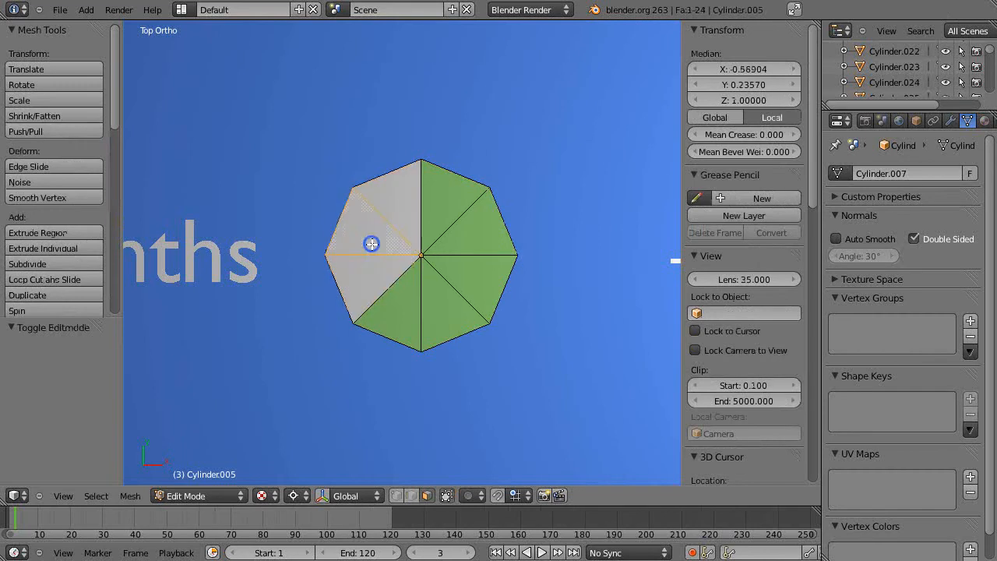
pyautogui.rightClick(408, 211)
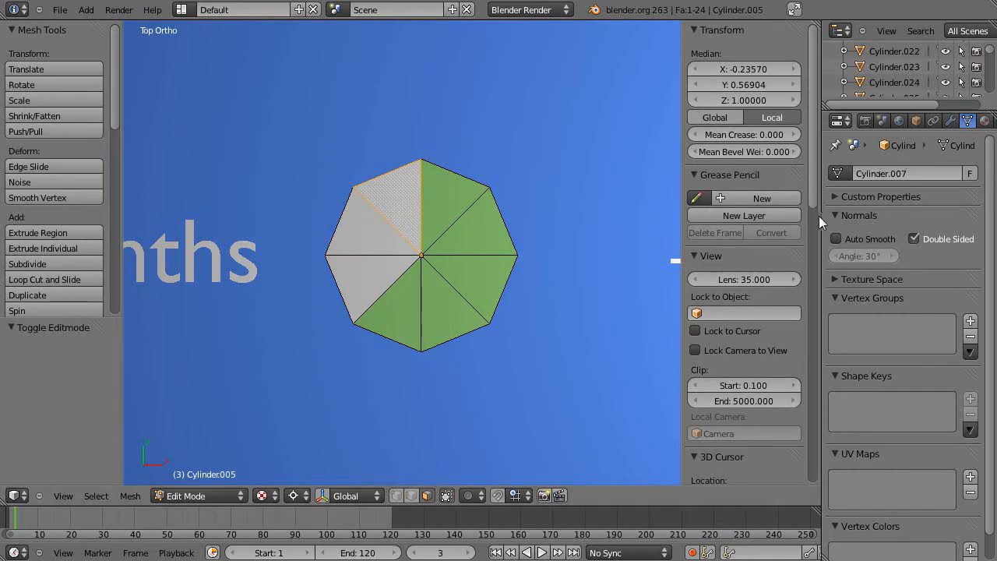
# Widen the properties editor, hide both viewport sidebars, and display the octagon's material settings.
pyautogui.moveTo(819, 216); pyautogui.dragTo(761, 224)
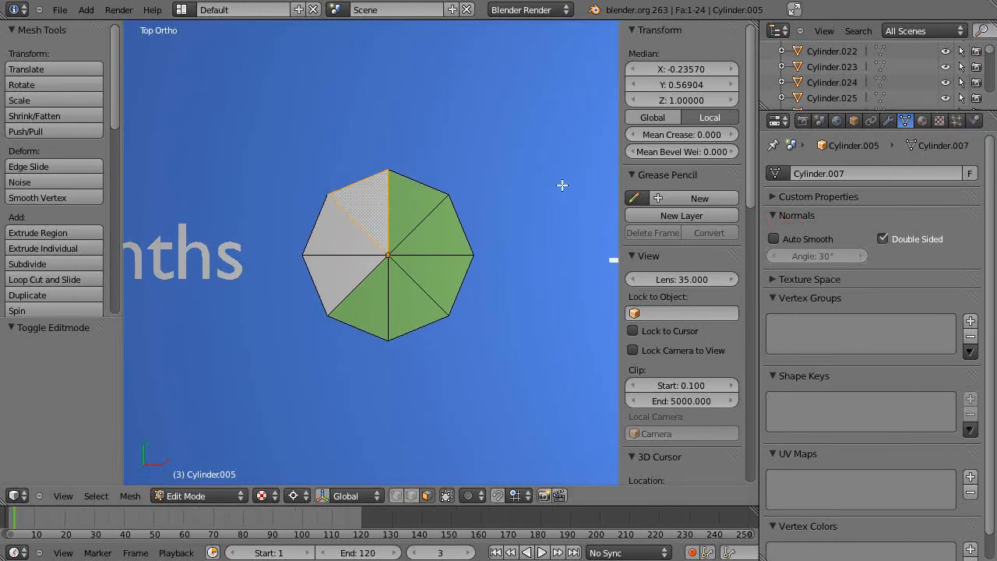
pyautogui.press('n')
pyautogui.press('t')
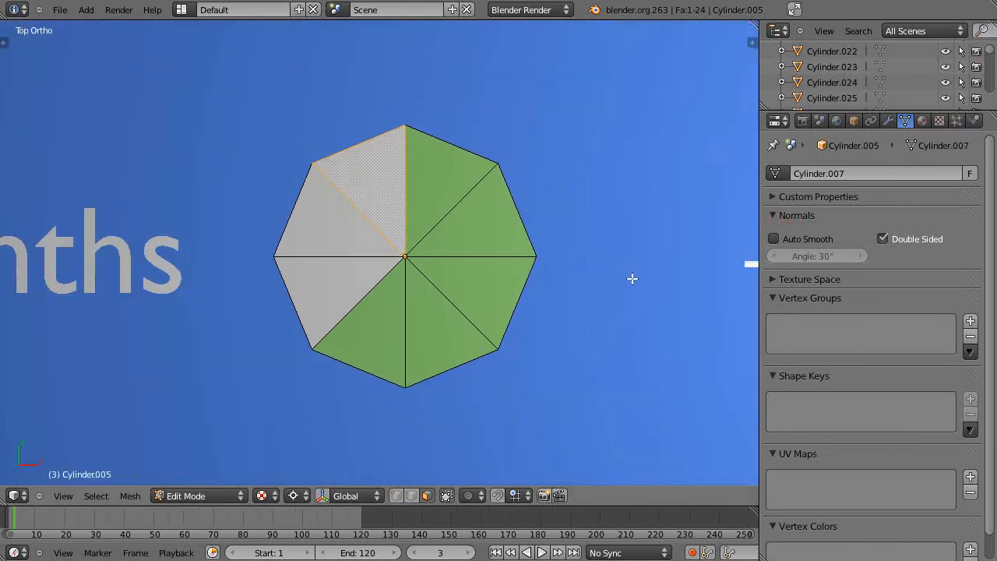
pyautogui.click(923, 122)
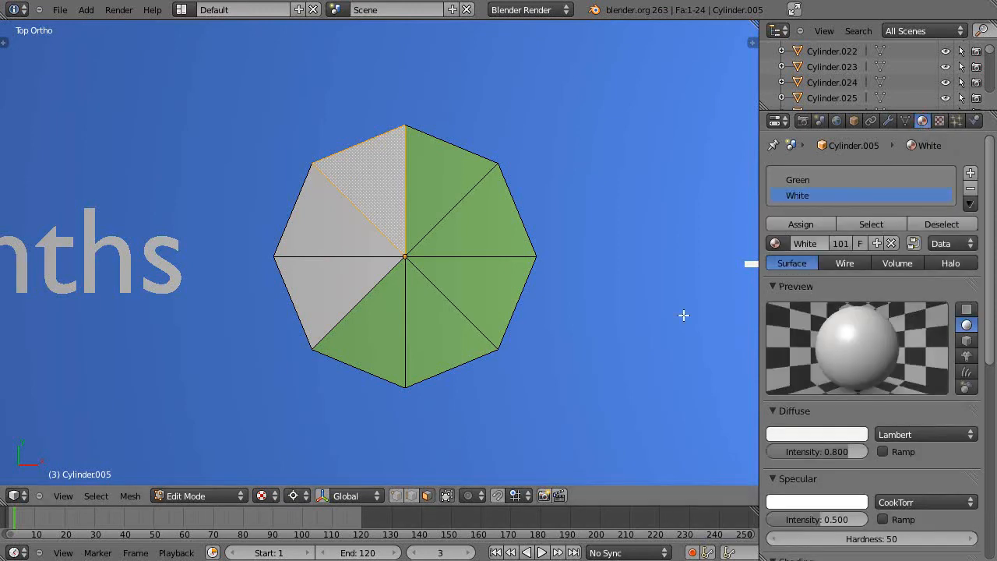
# Select green and white wedge faces in turn to examine which material each one uses.
pyautogui.rightClick(446, 178)
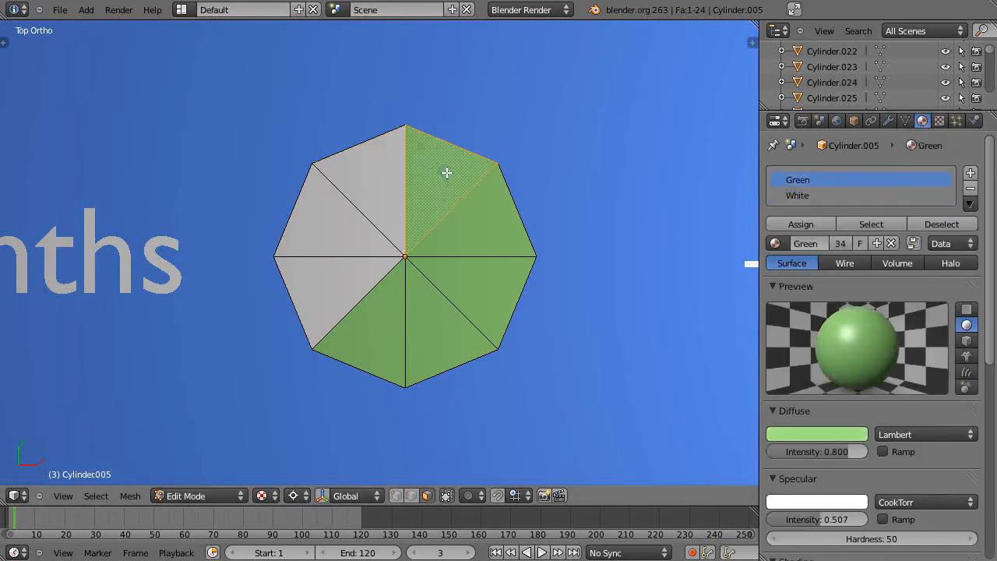
pyautogui.rightClick(488, 243)
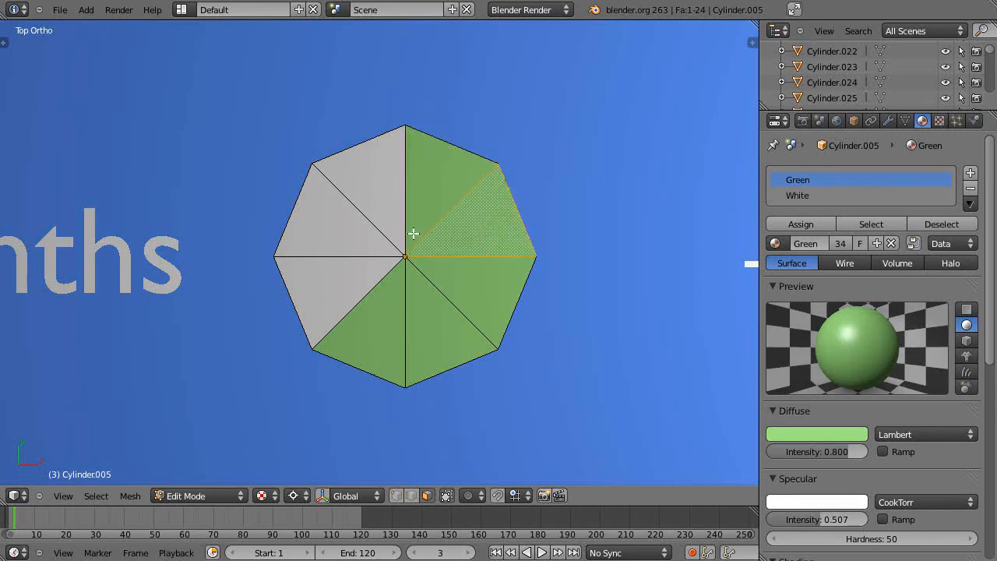
pyautogui.scroll(-1, 414, 232)
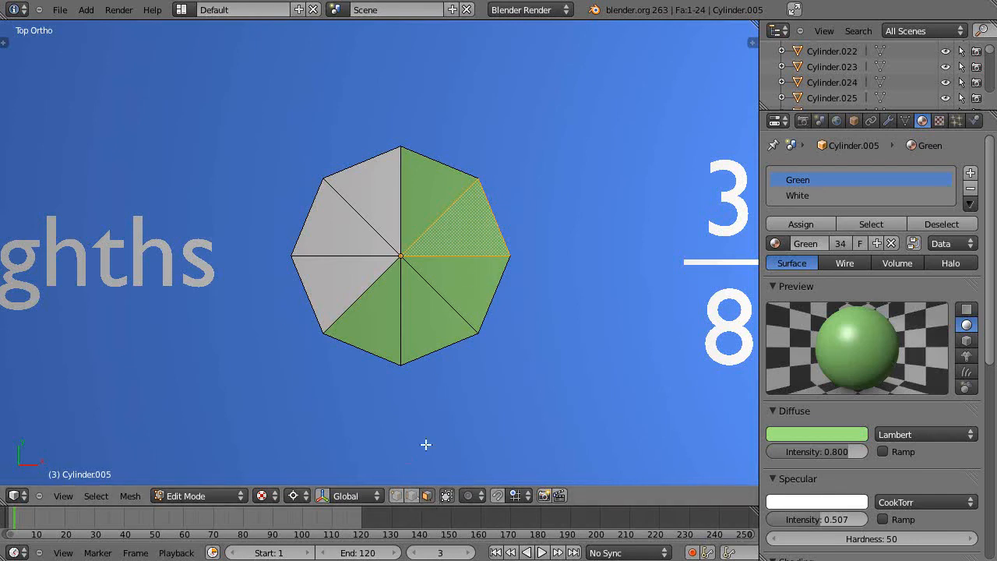
pyautogui.rightClick(349, 244)
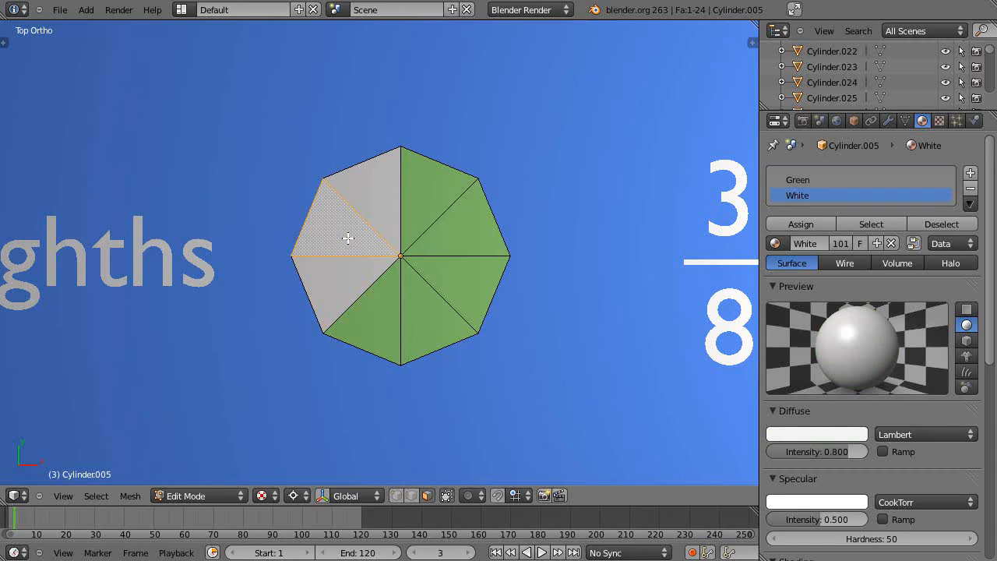
# Add a third material slot to the octagon and create a new material in it.
pyautogui.click(773, 243)
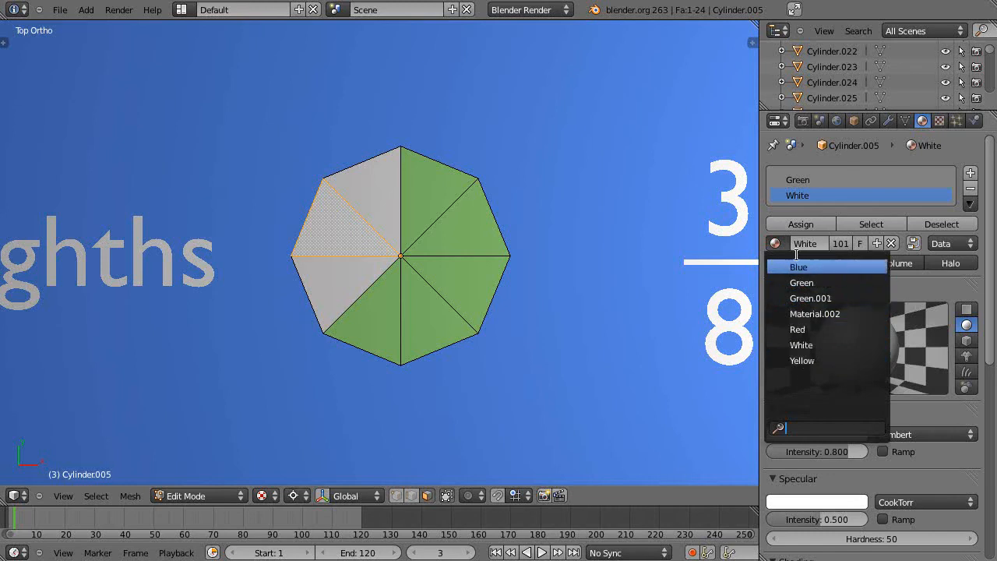
pyautogui.click(776, 245)
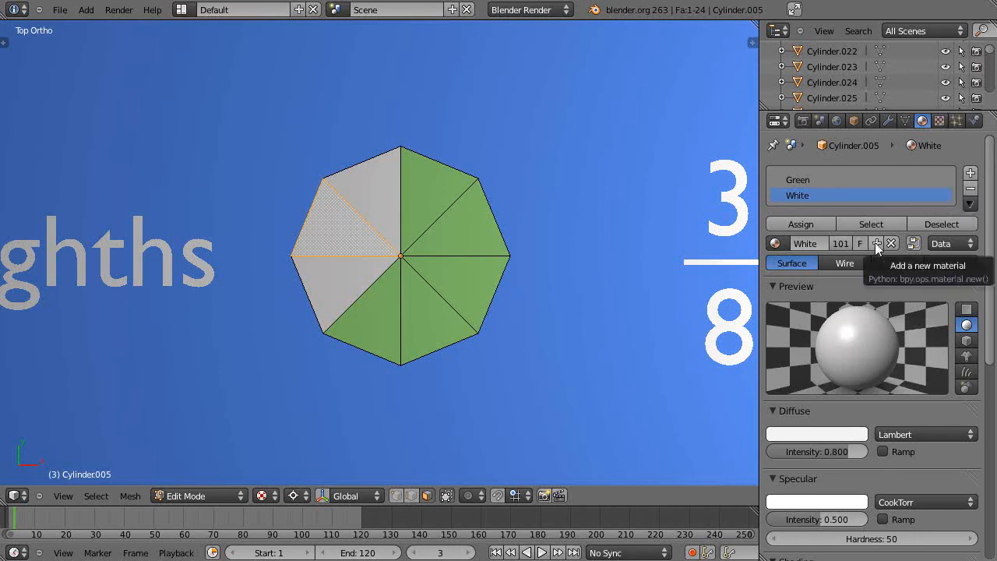
pyautogui.click(970, 173)
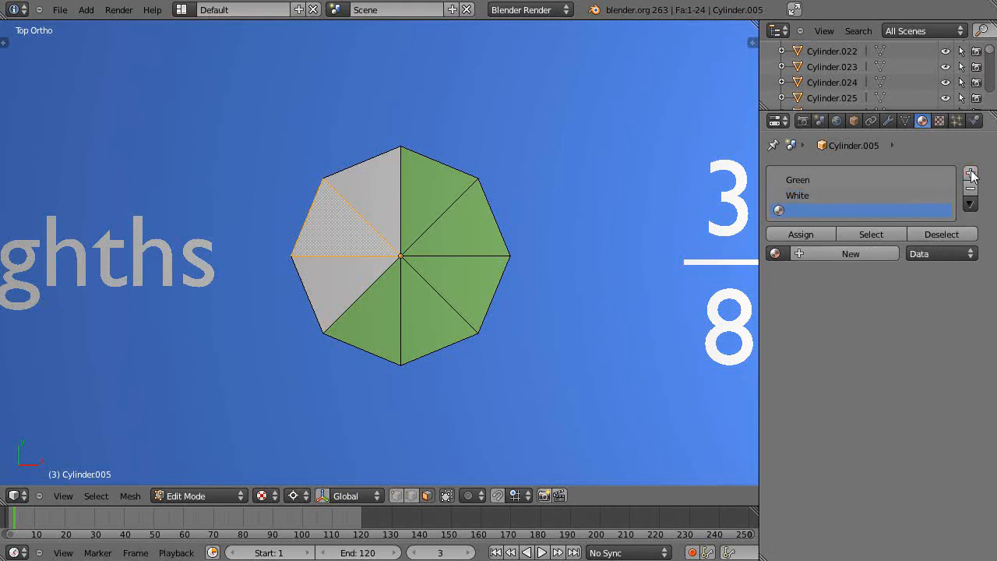
pyautogui.click(820, 253)
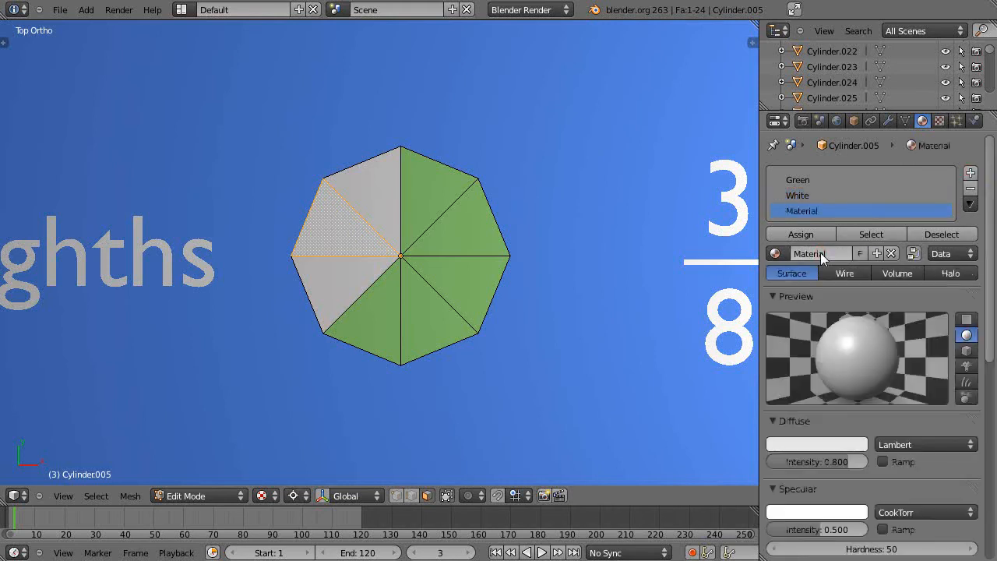
# Set the new material's diffuse colour to orange, about R 0.8, G 0.22, B 0, and rename the material Orange.
pyautogui.click(810, 446)
pyautogui.click(767, 337)
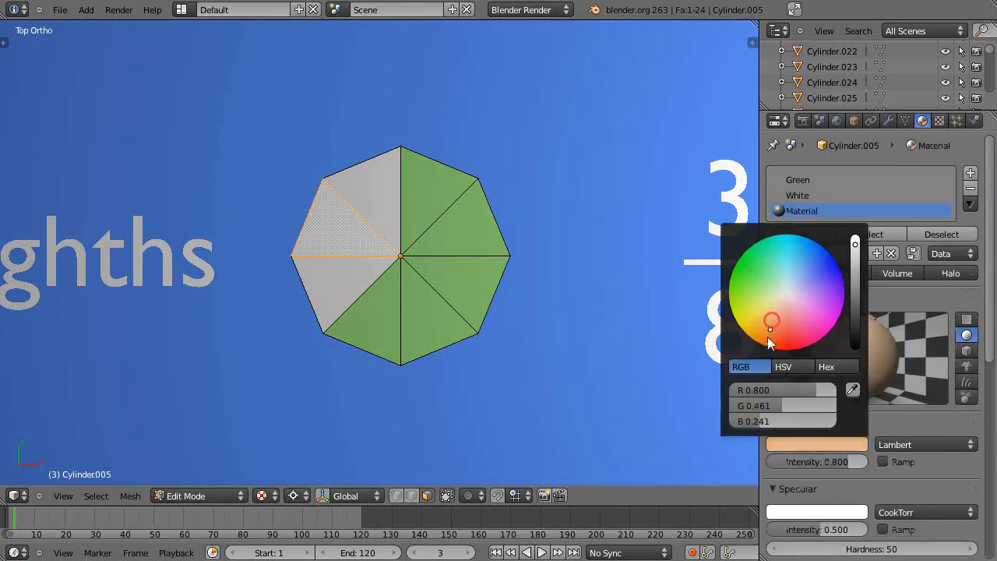
pyautogui.moveTo(767, 337); pyautogui.dragTo(768, 366)
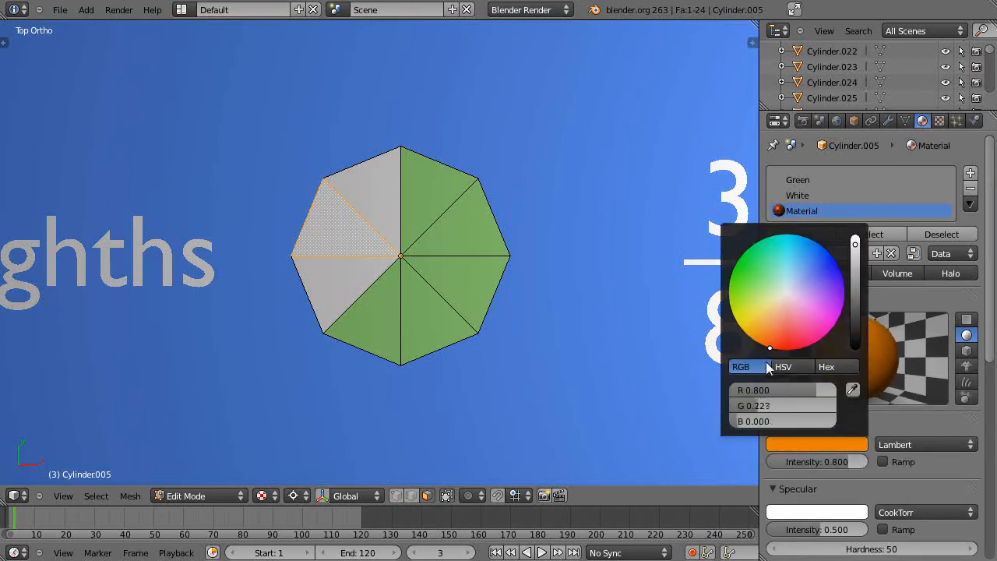
pyautogui.click(678, 374)
pyautogui.click(819, 256)
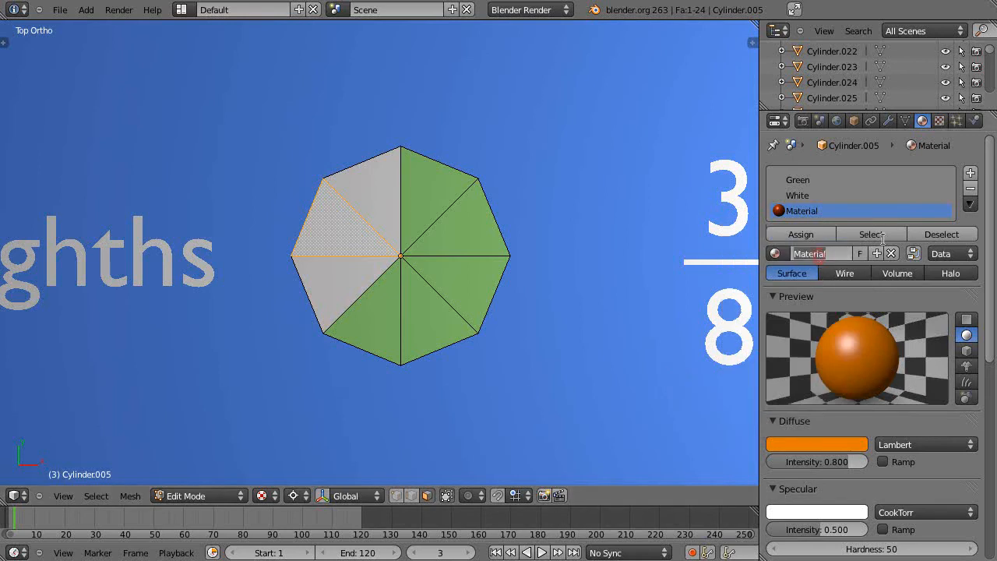
pyautogui.write('Orange')
pyautogui.press('Return')
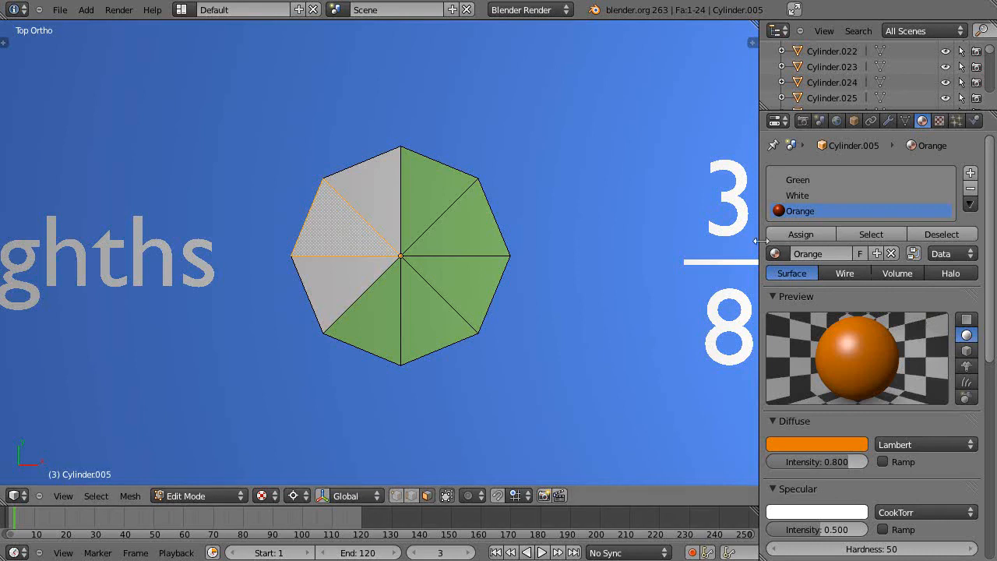
# Assign the Orange material to the selected wedge face and check the octagon in Object Mode before returning to Edit Mode.
pyautogui.click(809, 238)
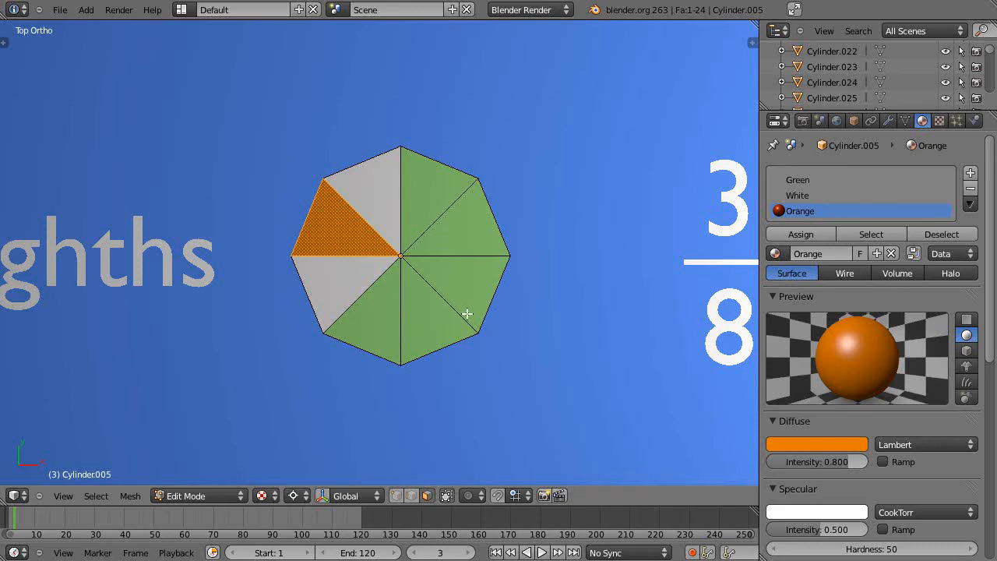
pyautogui.press('Tab')
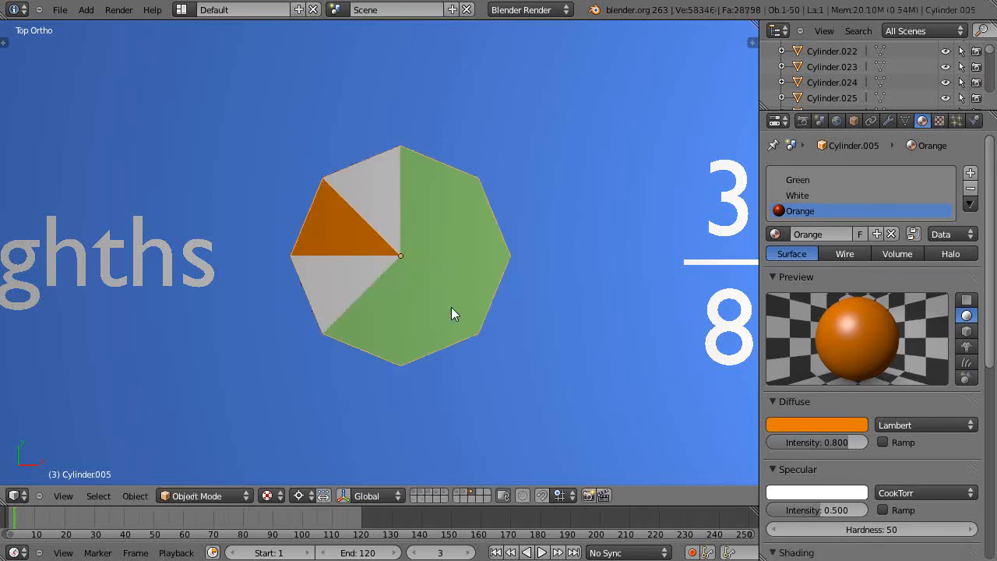
pyautogui.press('Tab')
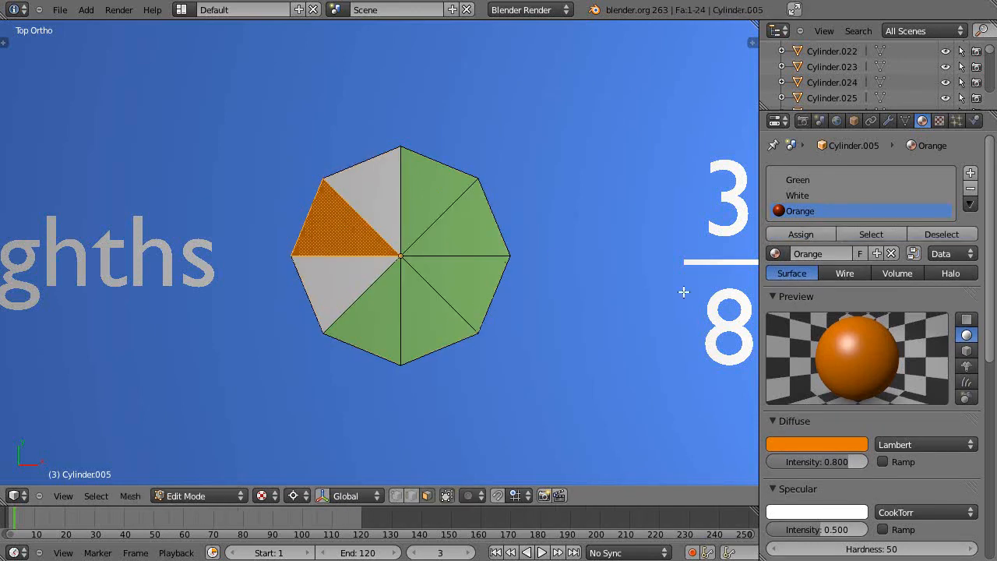
# Reselect the orange wedge face and switch the third slot's material to the existing Yellow.
pyautogui.rightClick(383, 194)
pyautogui.rightClick(354, 225)
pyautogui.click(775, 253)
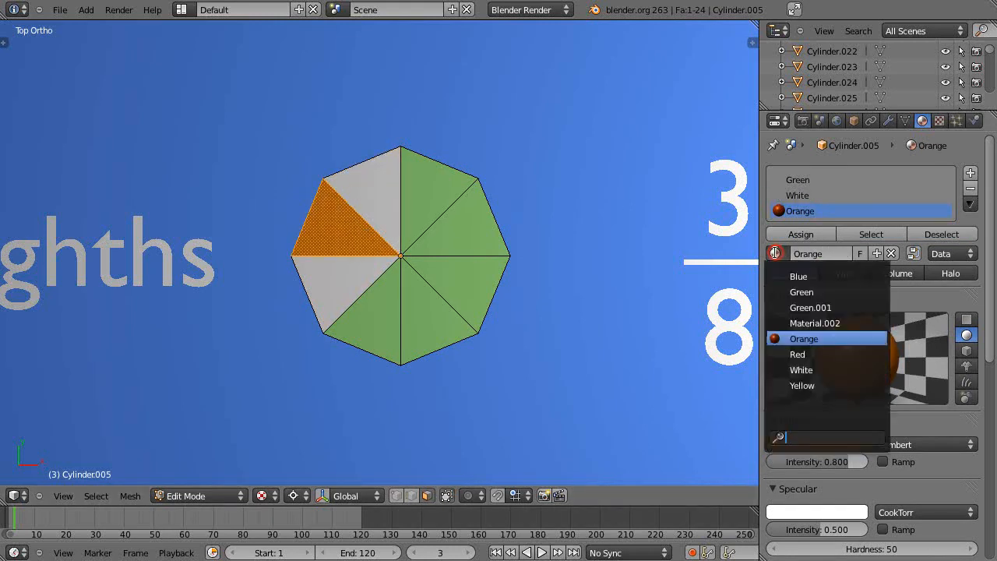
pyautogui.click(802, 385)
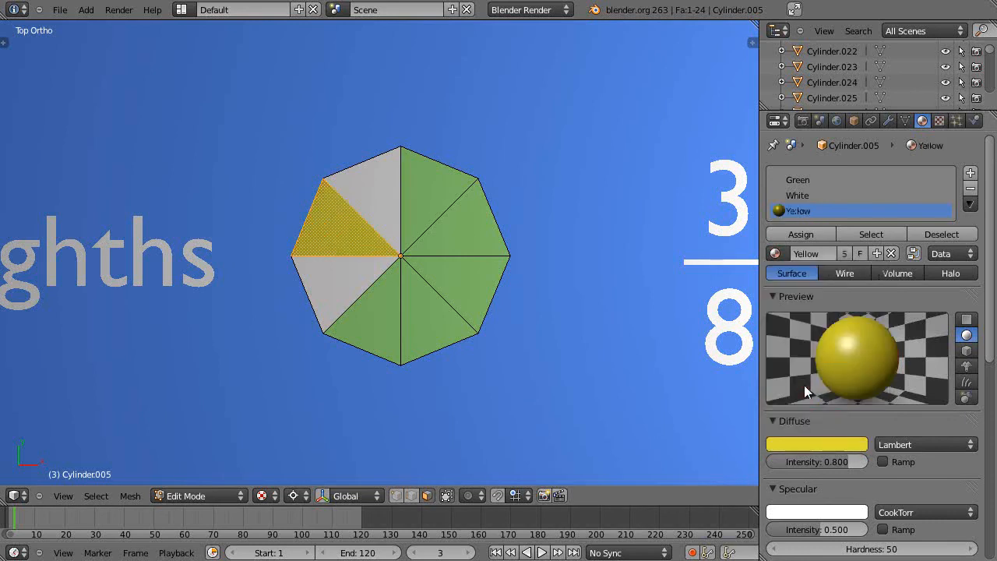
# Replace the third slot's material with White and assign it to the selected wedge face.
pyautogui.click(775, 254)
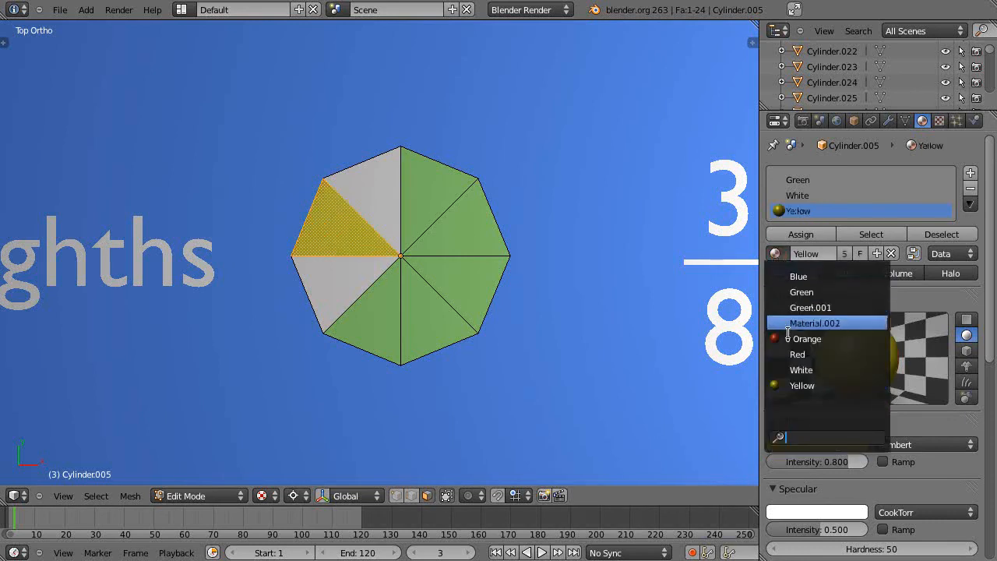
pyautogui.click(800, 369)
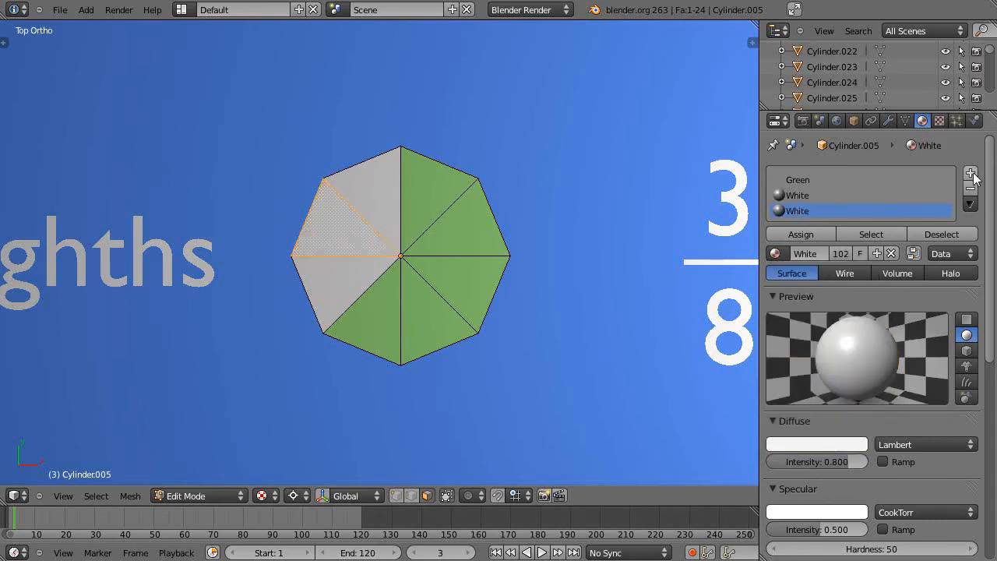
pyautogui.click(802, 236)
# Examine the whole three-eighths row around the octagon and how the spotlight covers it.
pyautogui.scroll(-2, 397, 276)
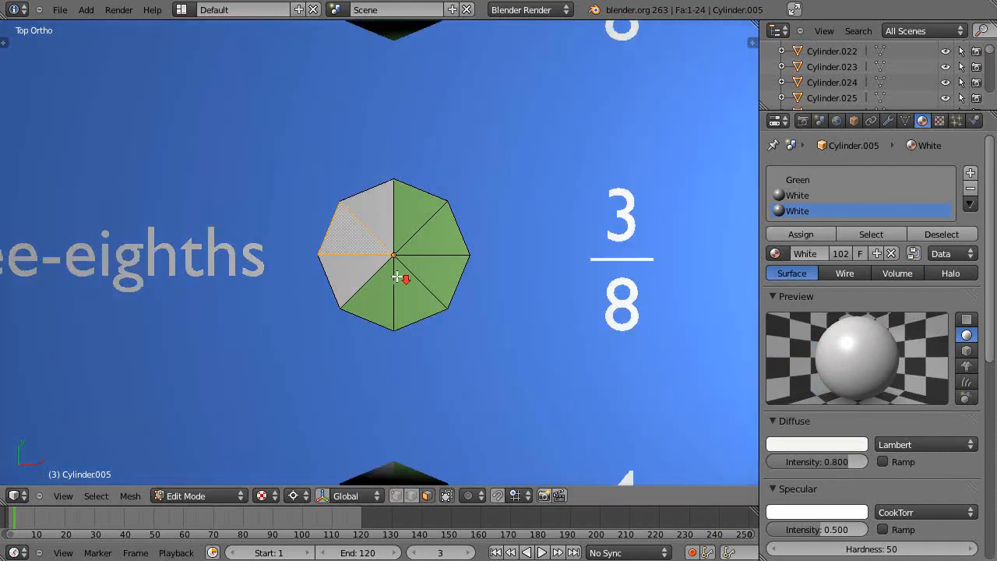
pyautogui.scroll(1, 397, 276)
pyautogui.scroll(-2, 397, 279)
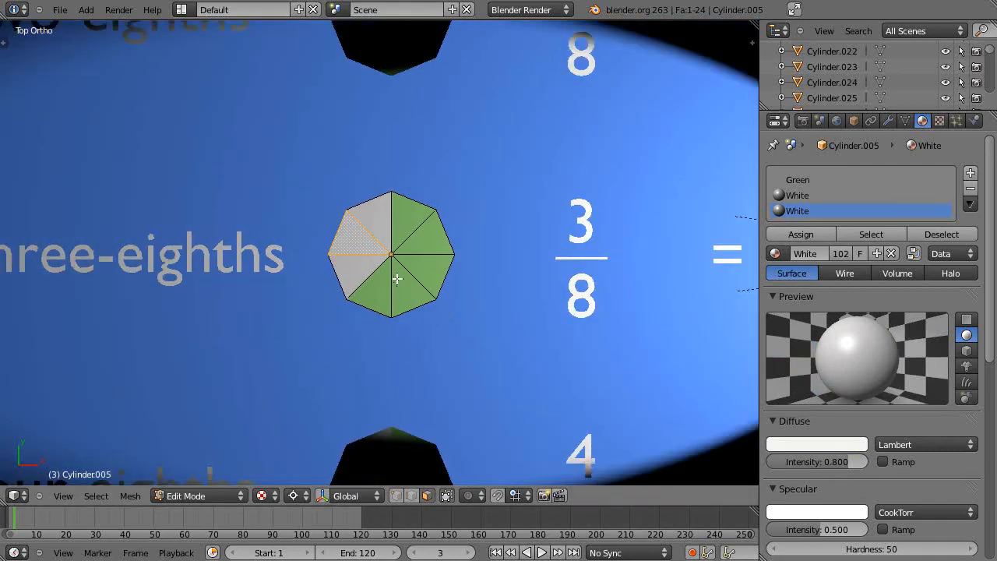
pyautogui.scroll(1, 397, 278)
pyautogui.scroll(-2, 382, 279)
pyautogui.keyDown('shift'); pyautogui.moveTo(382, 280); pyautogui.dragTo(505, 325, button='middle'); pyautogui.keyUp('shift')
pyautogui.scroll(-1, 505, 325)
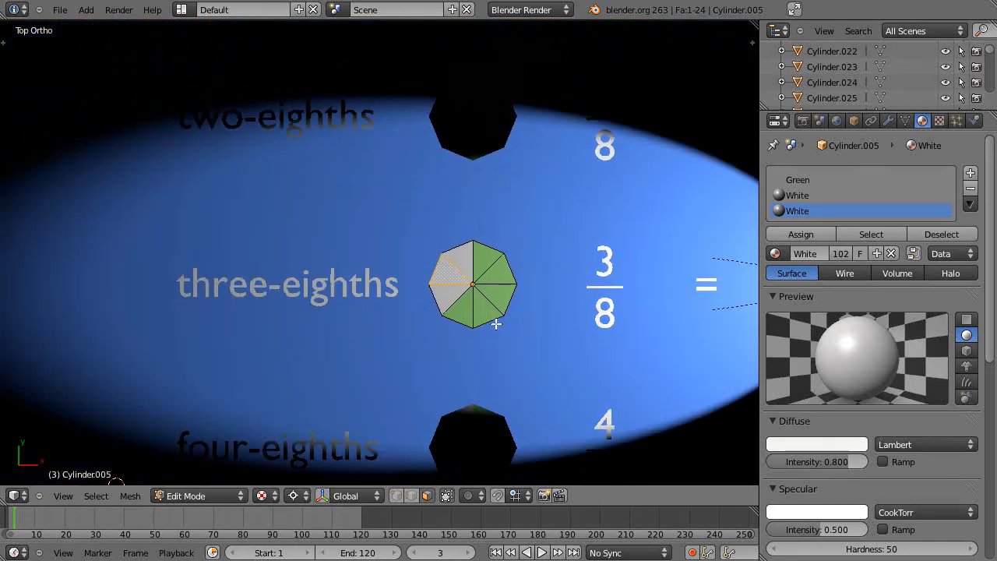
pyautogui.scroll(-1, 498, 321)
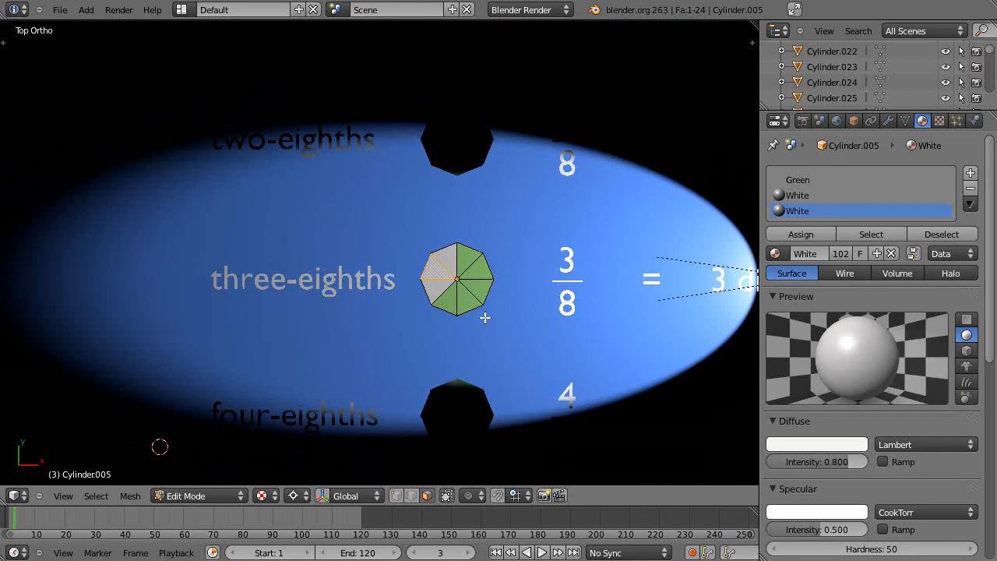